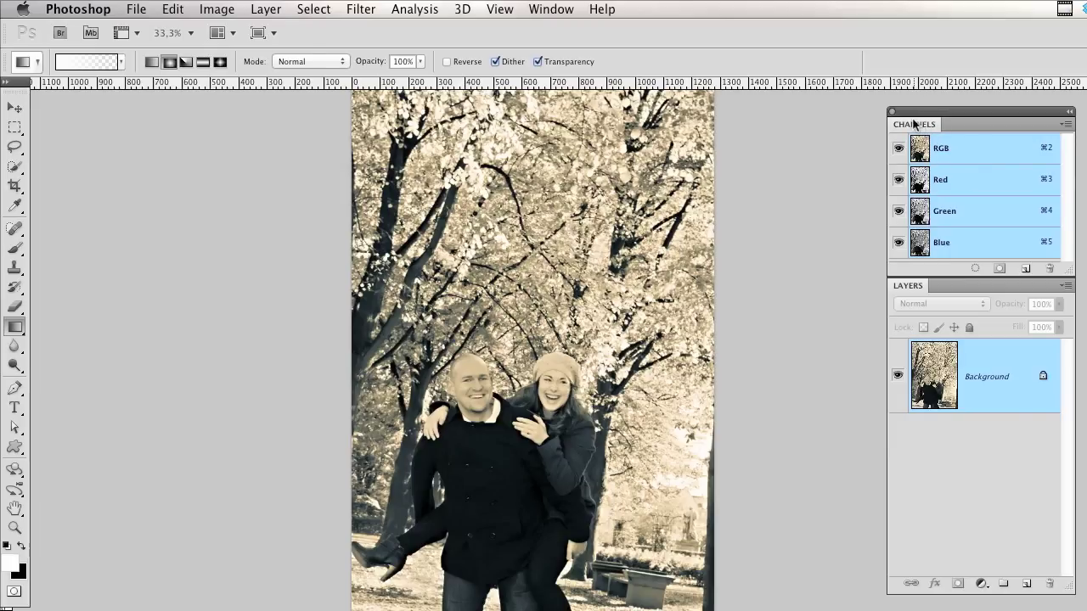
Undock Channels into its own panel above the Layers panel, and make Layers taller.
left_click_drag(913, 123, 944, 289)
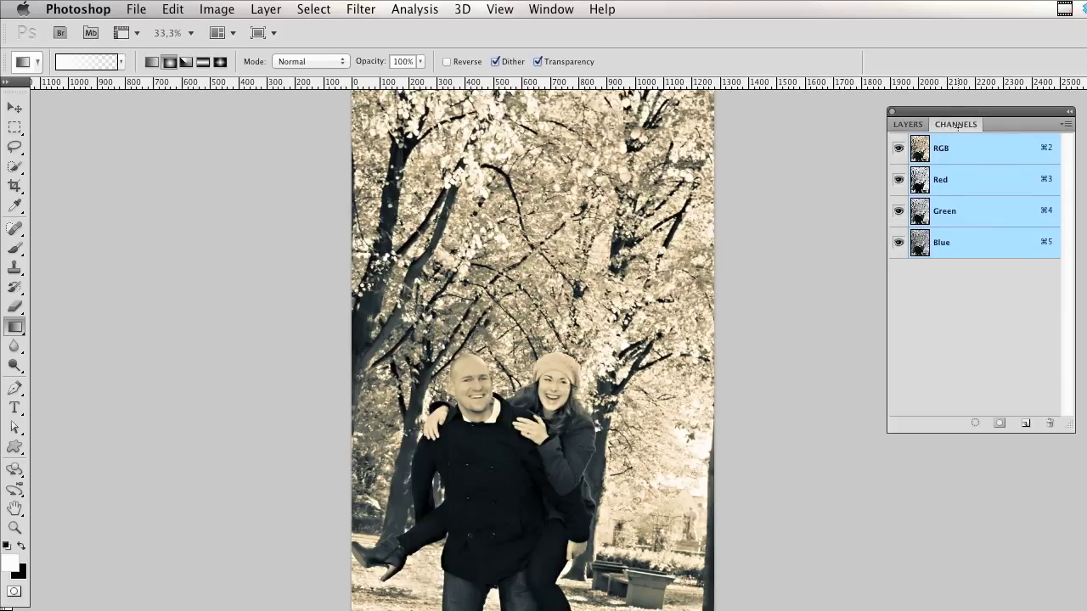
left_click_drag(954, 126, 914, 98)
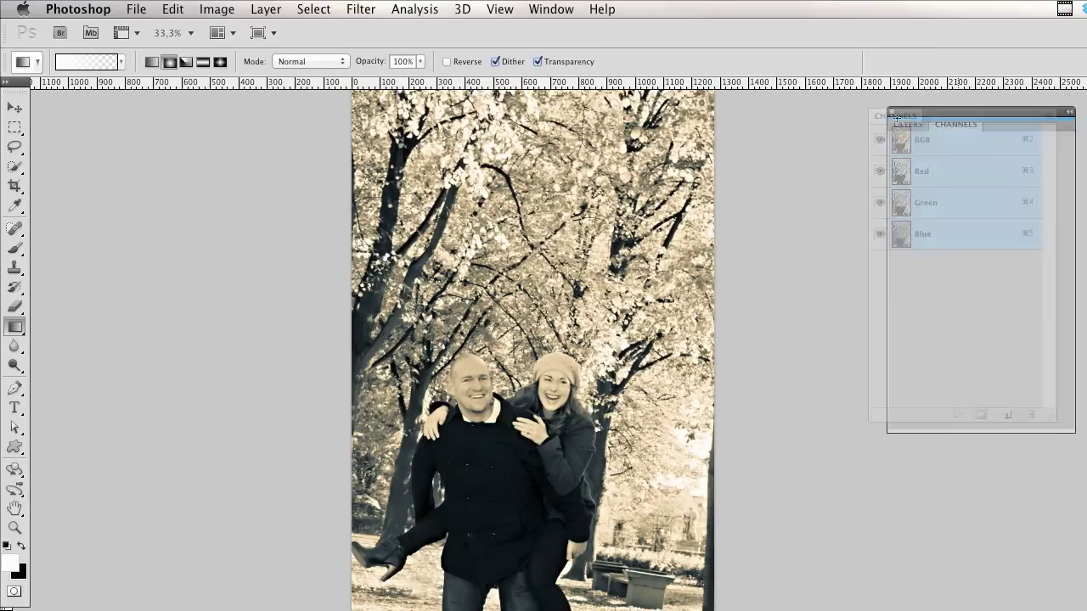
left_click_drag(914, 99, 916, 126)
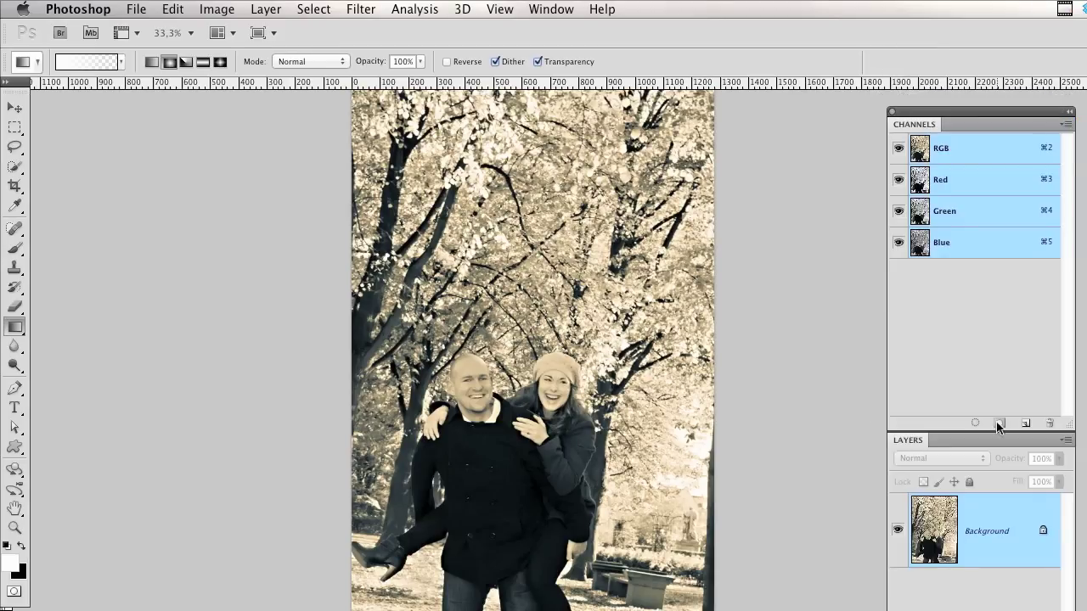
mouse_move(965, 430)
left_mouse_down()
mouse_move(968, 284)
mouse_move(968, 325)
left_mouse_up()
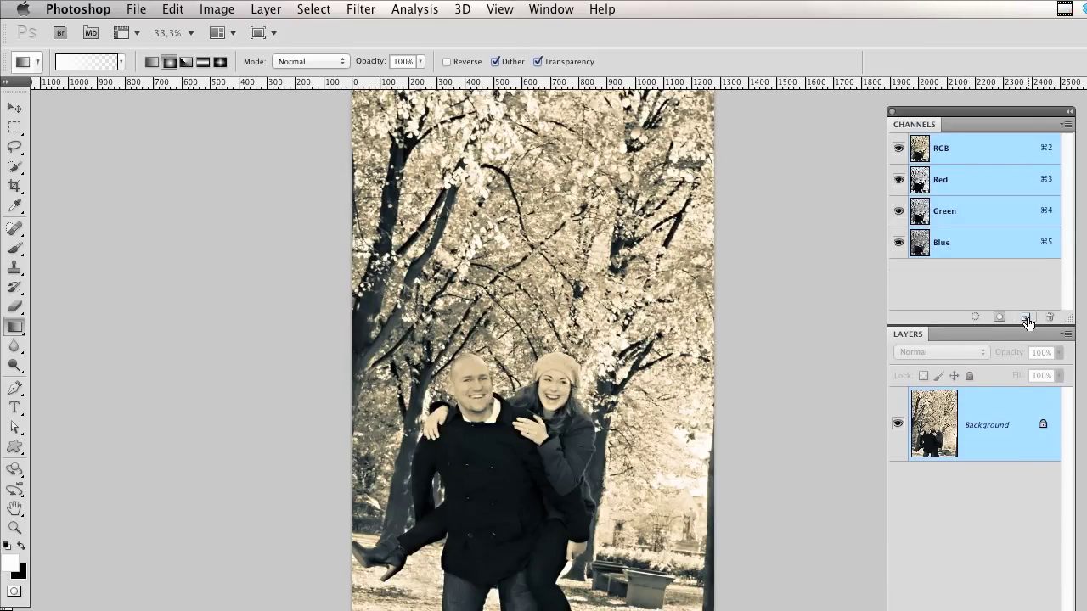
Add an Alpha 1 channel, invert it to white, and show the RGB channels alongside it.
left_click(1026, 317)
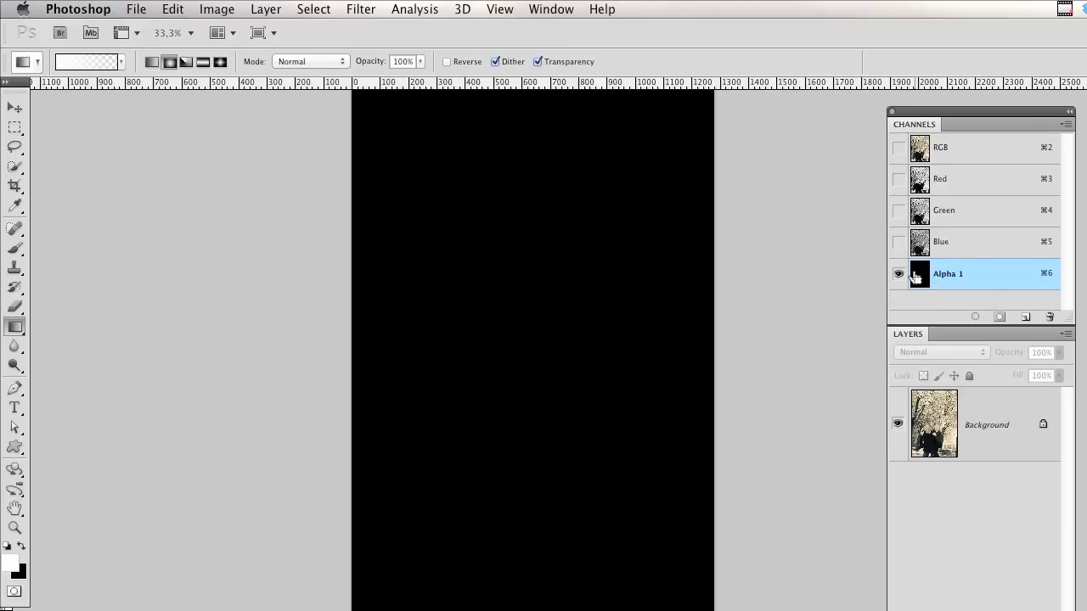
key("ctrl+i")
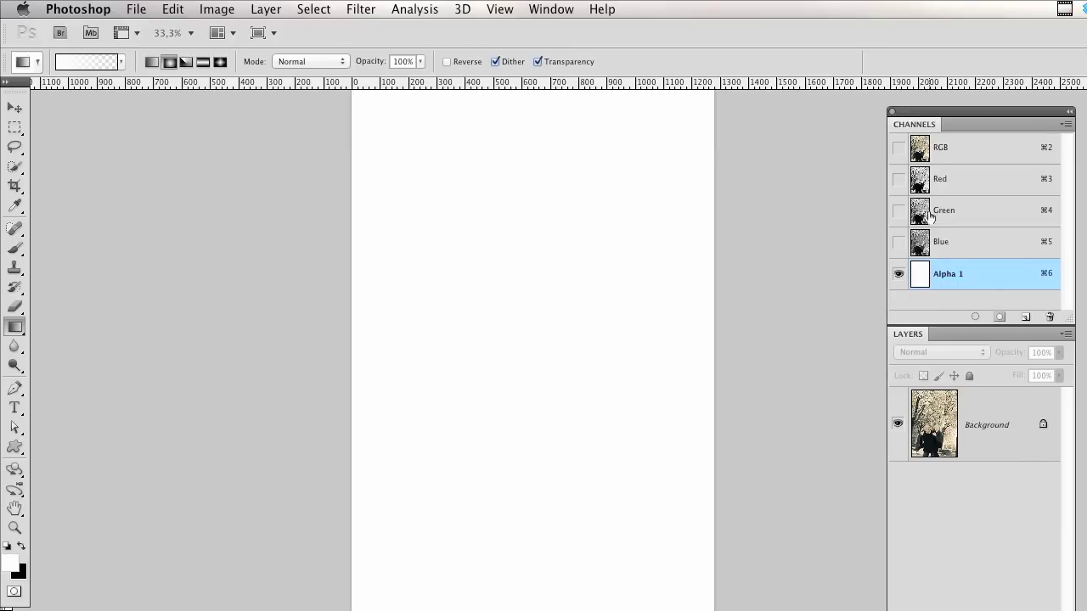
left_click(899, 149)
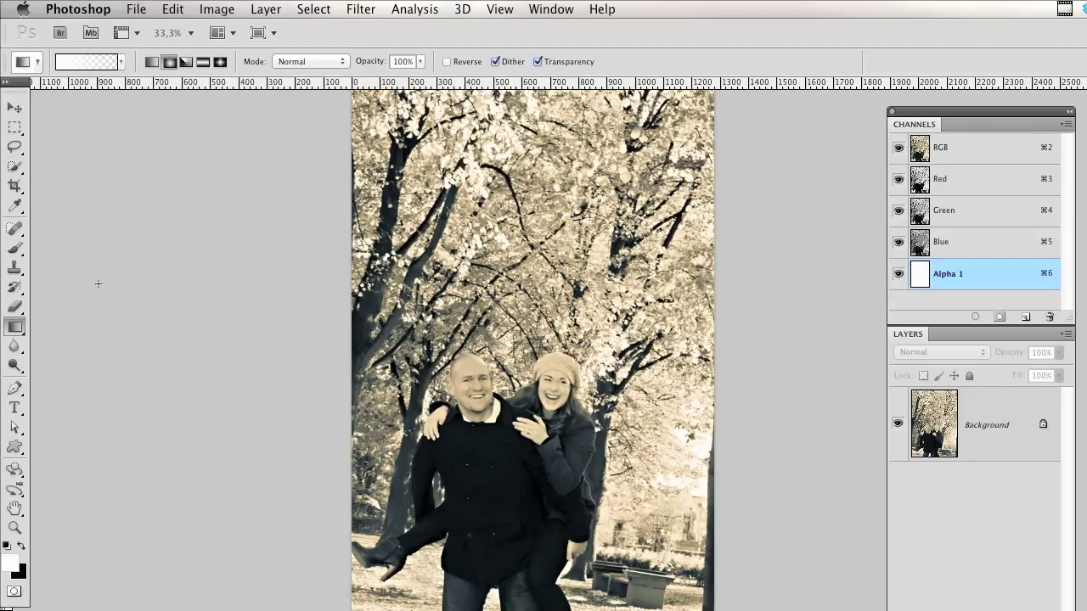
Set black foreground and a Foreground to Transparent gradient, then test and undo a gradient.
left_click(124, 62)
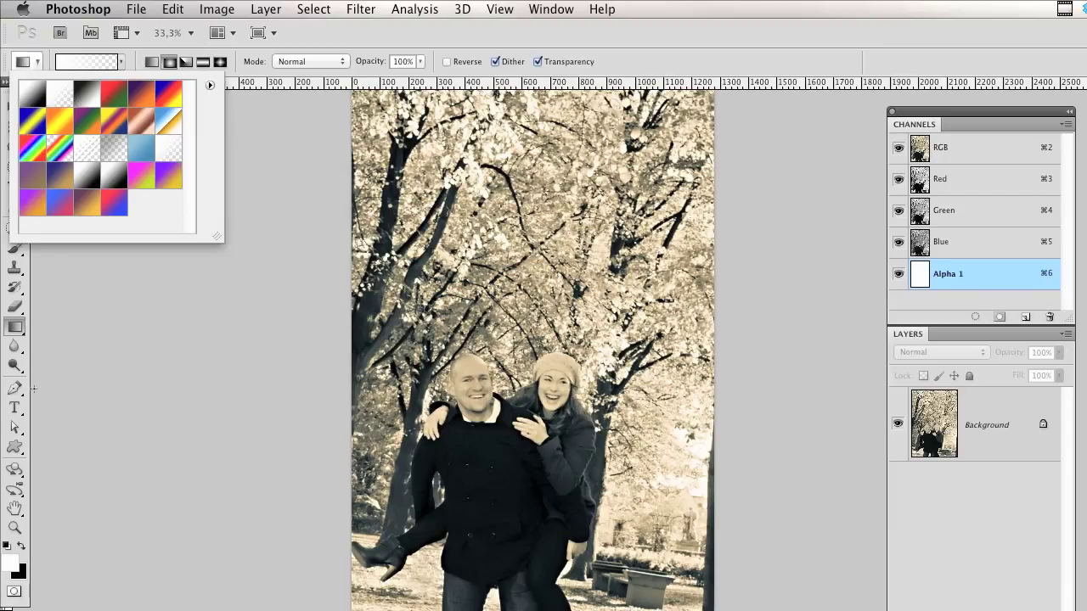
left_click(24, 548)
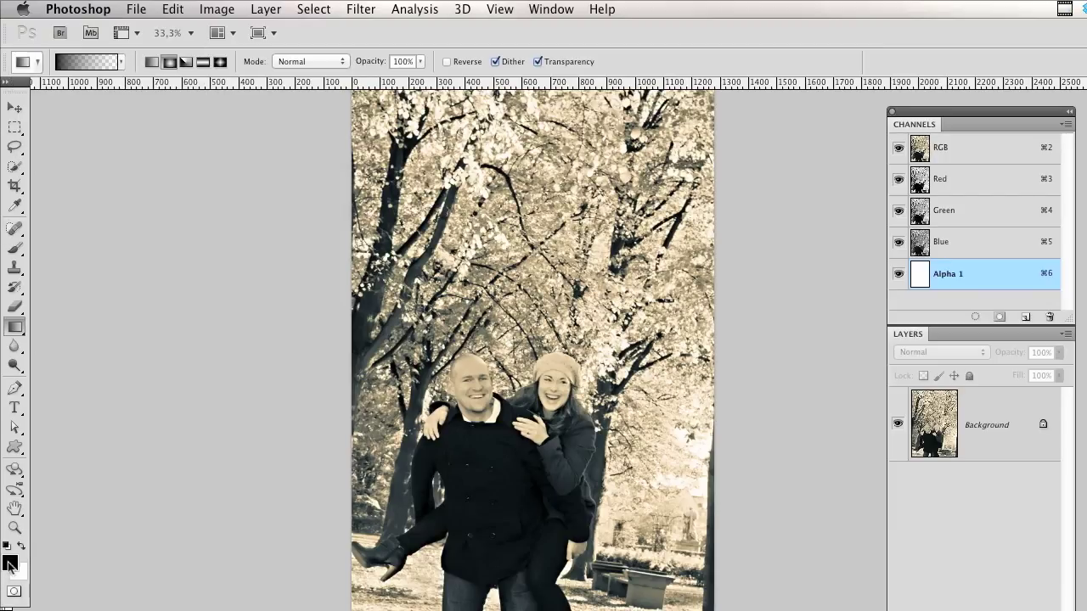
left_click(122, 62)
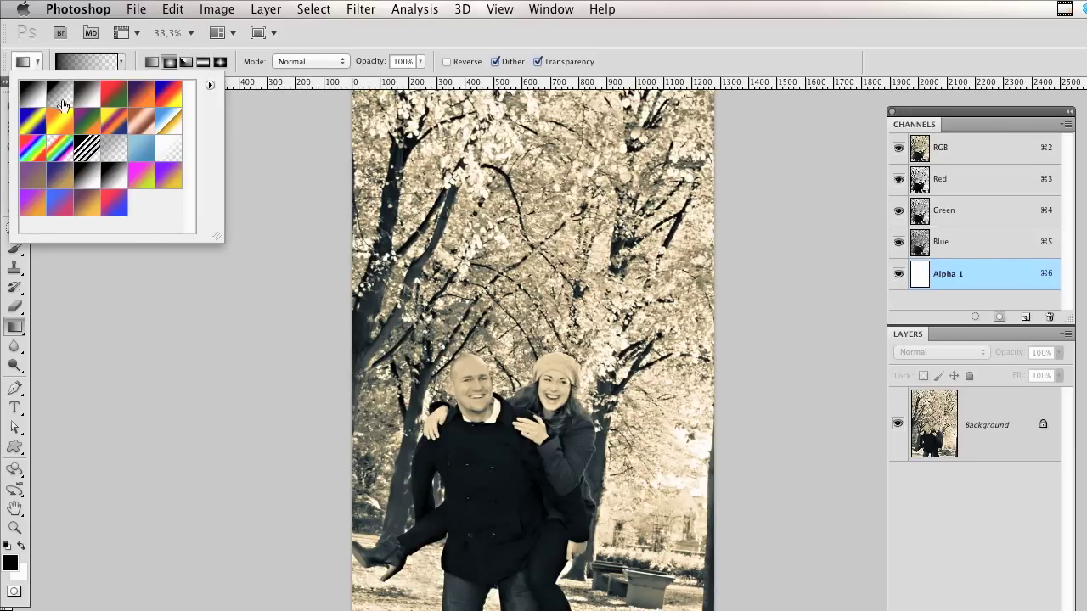
left_click(63, 99)
mouse_move(519, 395)
left_mouse_down()
mouse_move(519, 465)
mouse_move(515, 197)
left_mouse_up()
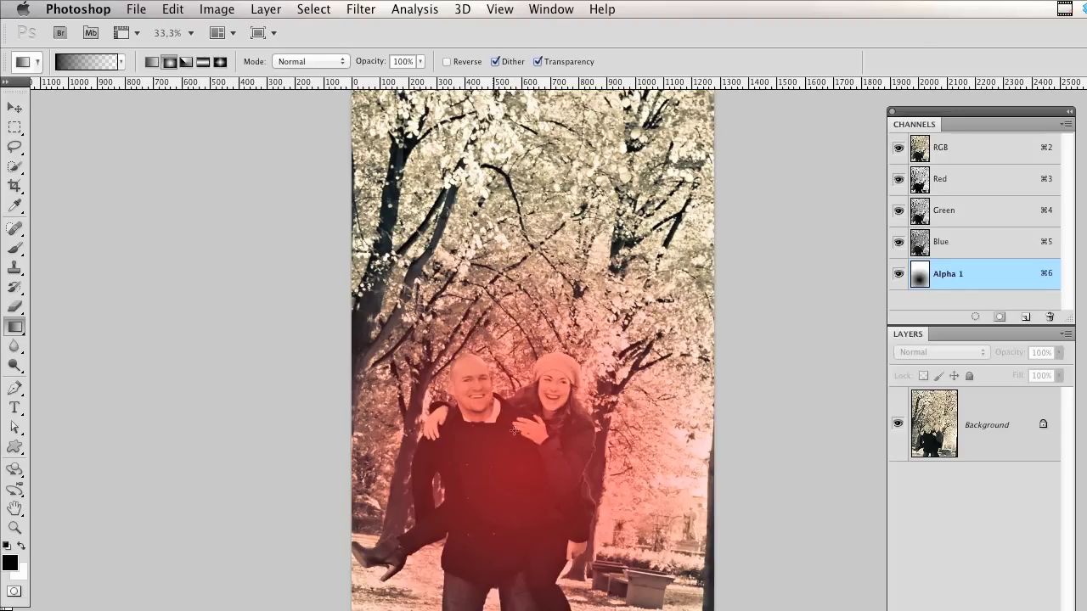
key("ctrl+BackSpace")
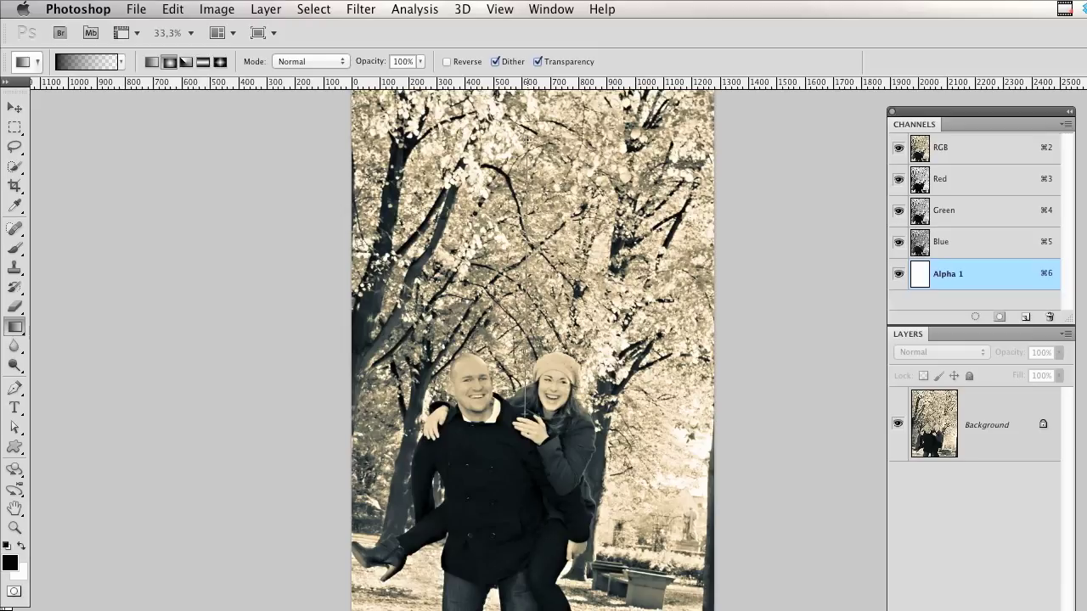
Draw radial gradients on Alpha 1 centred on the couple, darkening around the man's face.
scroll(526, 272, "up", 3)
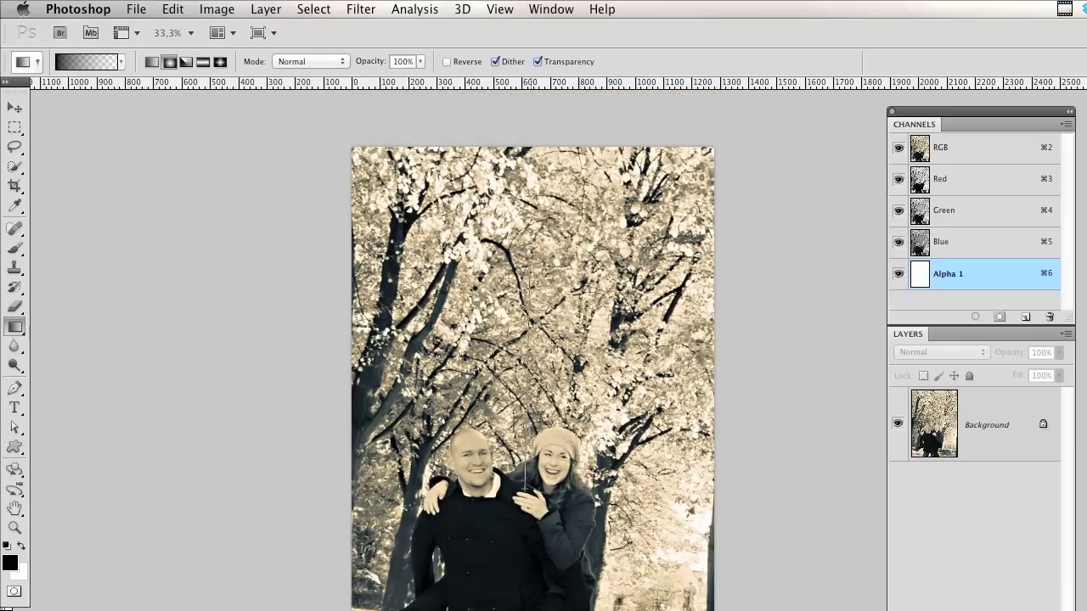
left_click_drag(505, 544, 534, 281)
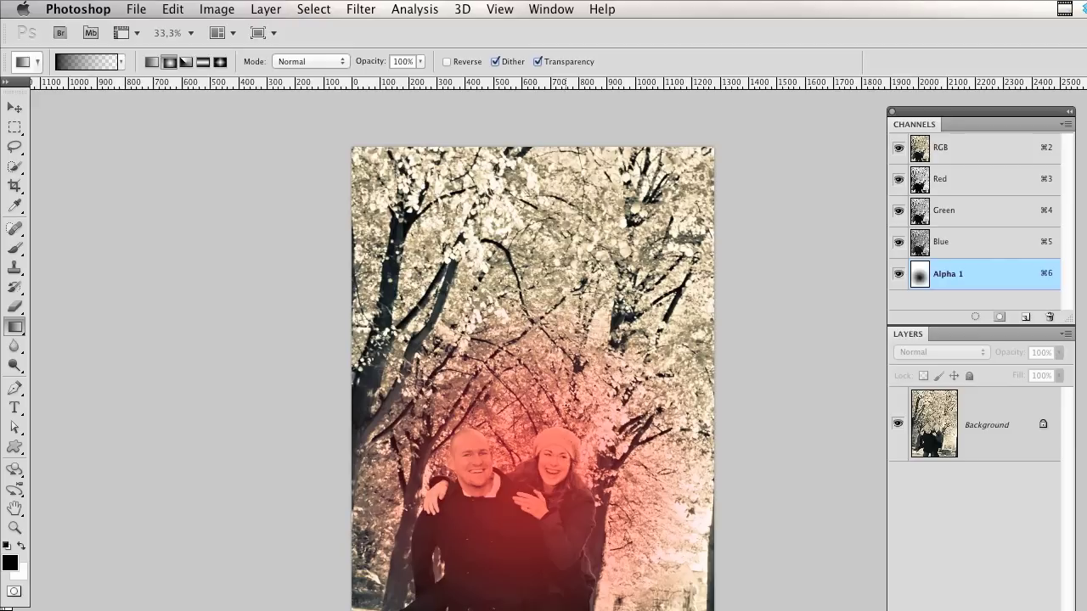
scroll(583, 501, "down", 3)
scroll(601, 418, "down", 2)
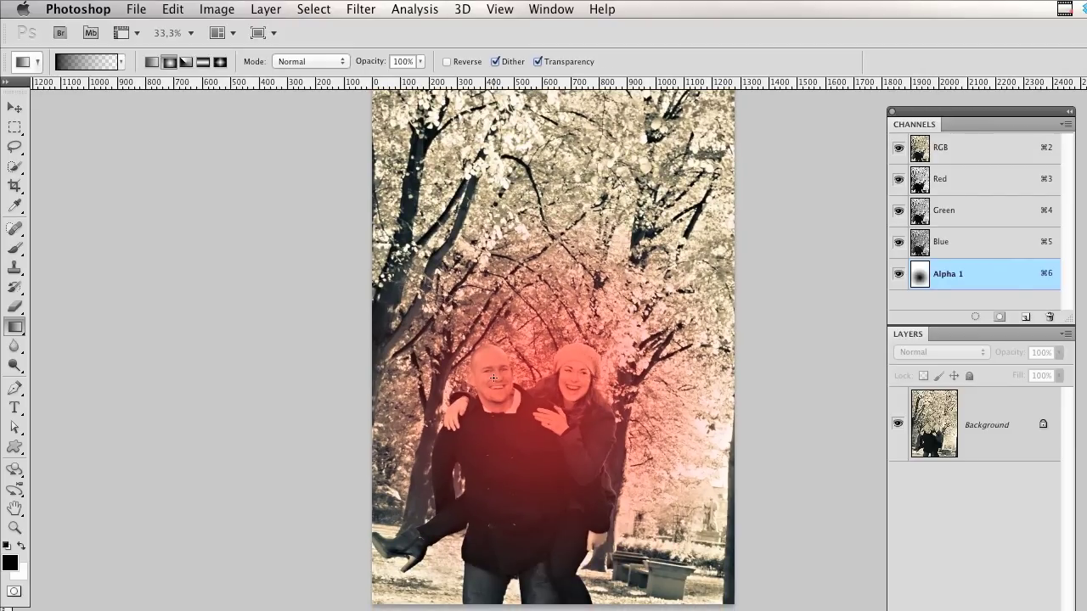
left_click_drag(493, 378, 496, 330)
View the Alpha 1 mask alone, then hide it and reselect the RGB composite.
left_click(899, 151)
key("x")
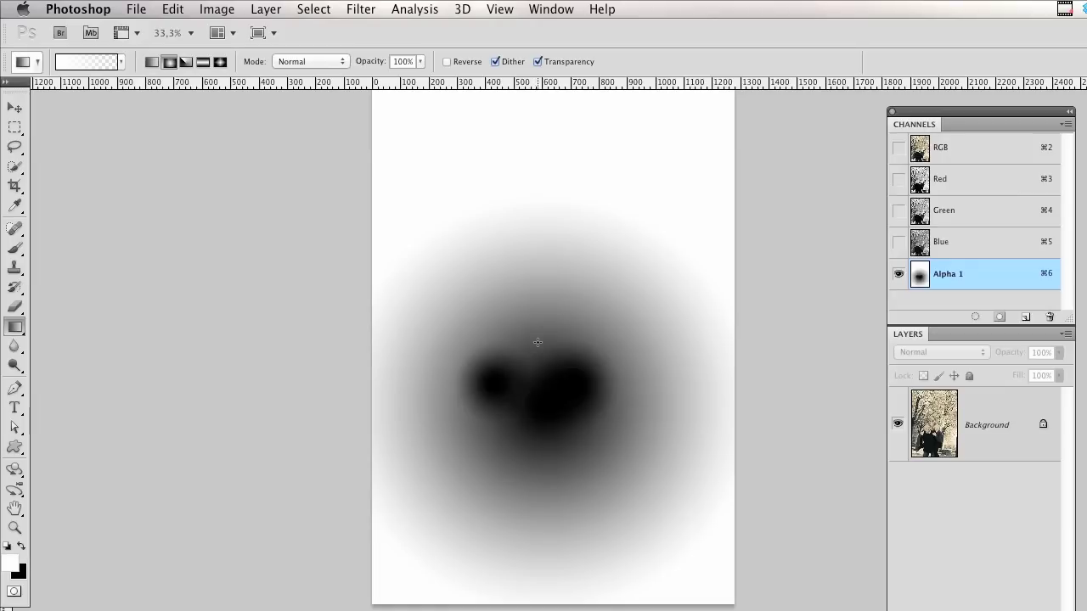
left_click(899, 147)
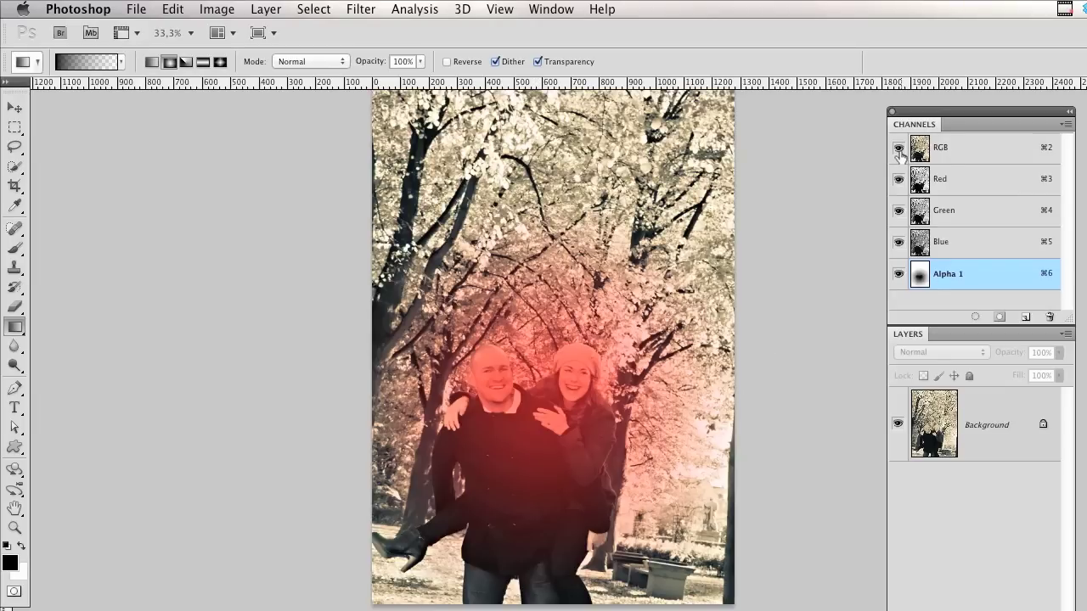
left_click(898, 274)
key("x")
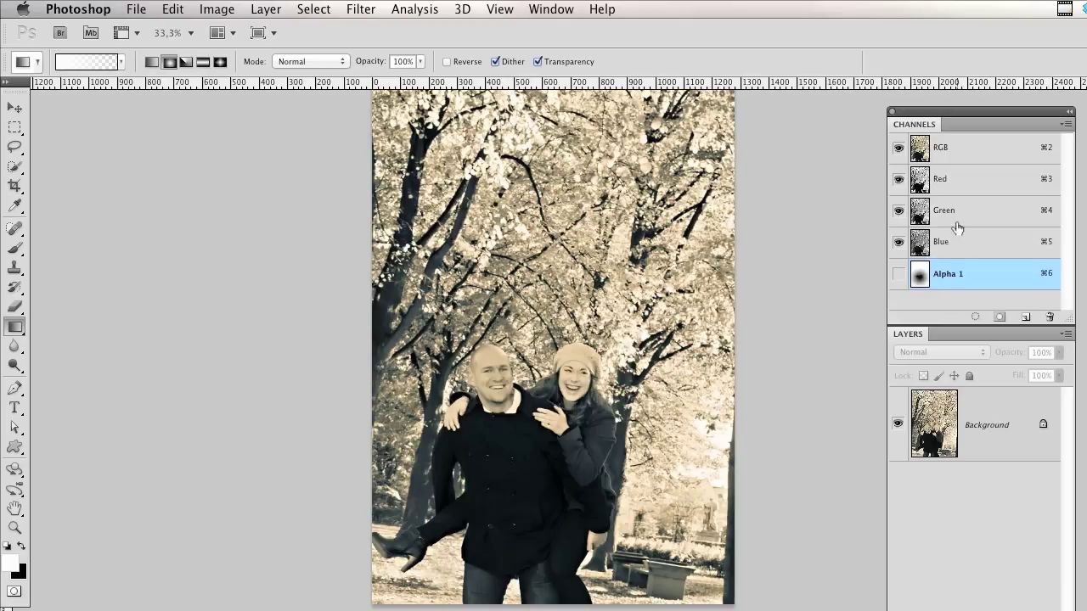
left_click(980, 158)
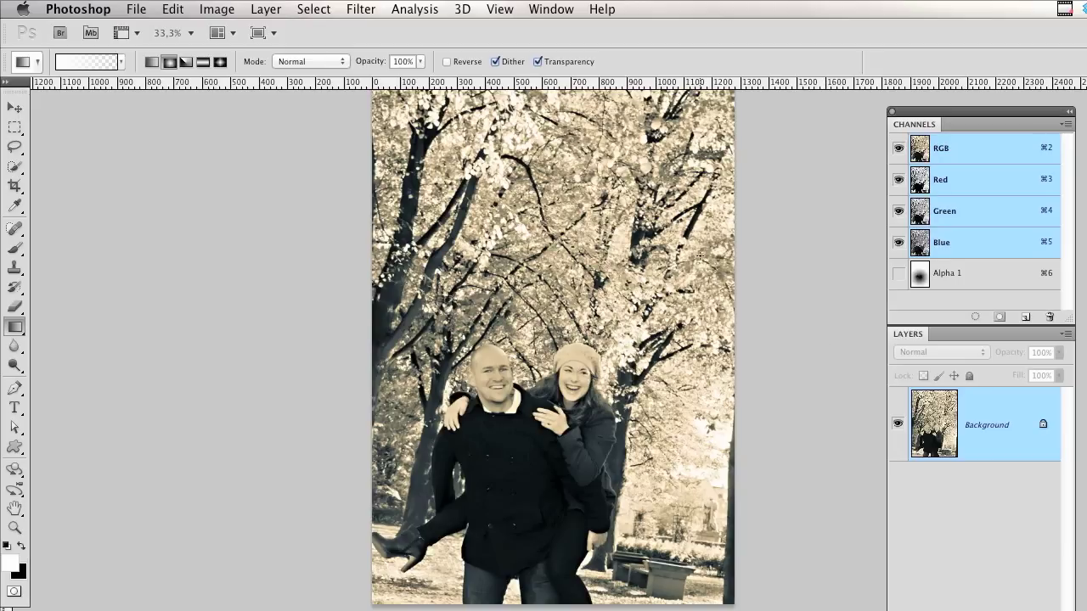
Preview Lens Blur using Alpha 1 as an uninverted depth map at radius 32.
left_click(370, 15)
mouse_move(431, 191)
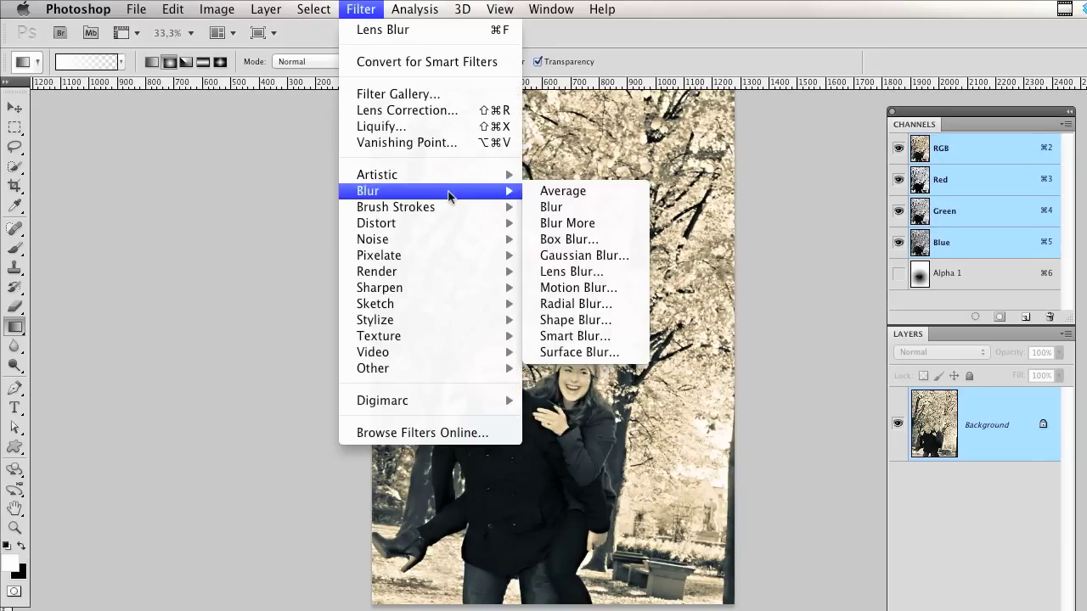
left_click(572, 271)
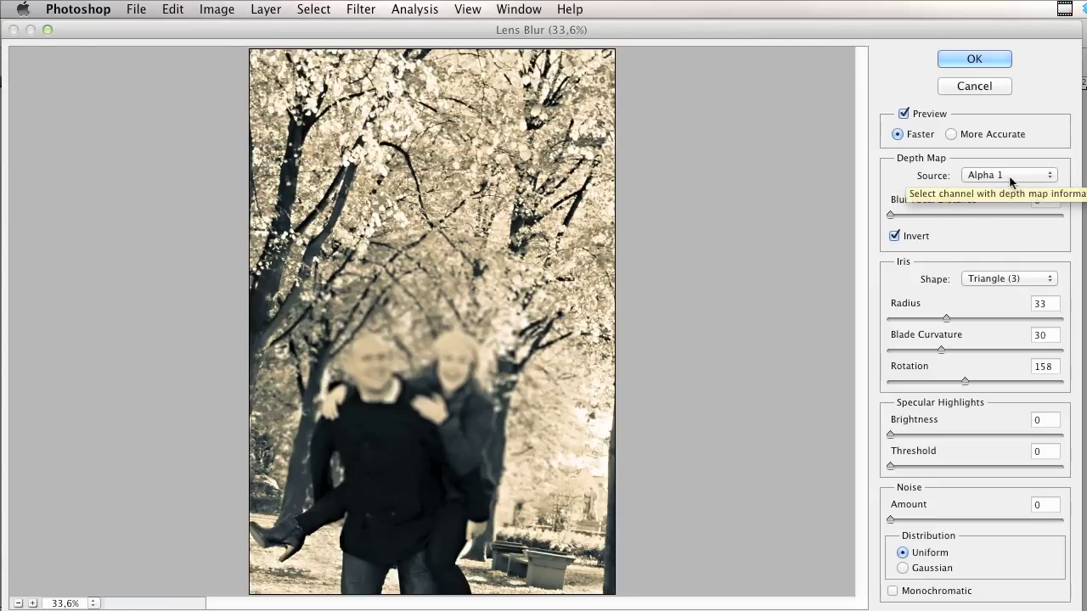
left_click(894, 237)
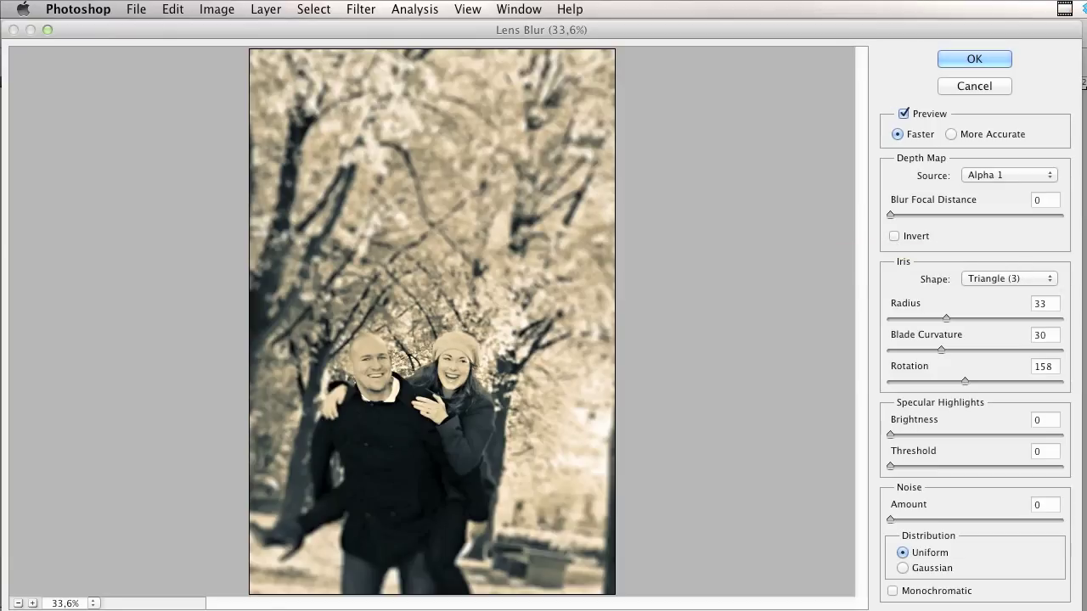
mouse_move(946, 318)
left_mouse_down()
mouse_move(918, 318)
mouse_move(1009, 319)
mouse_move(929, 326)
mouse_move(942, 326)
left_mouse_up()
Cancel Lens Blur and redraw Alpha 1 as a larger black-to-white radial gradient around the couple.
left_click(972, 87)
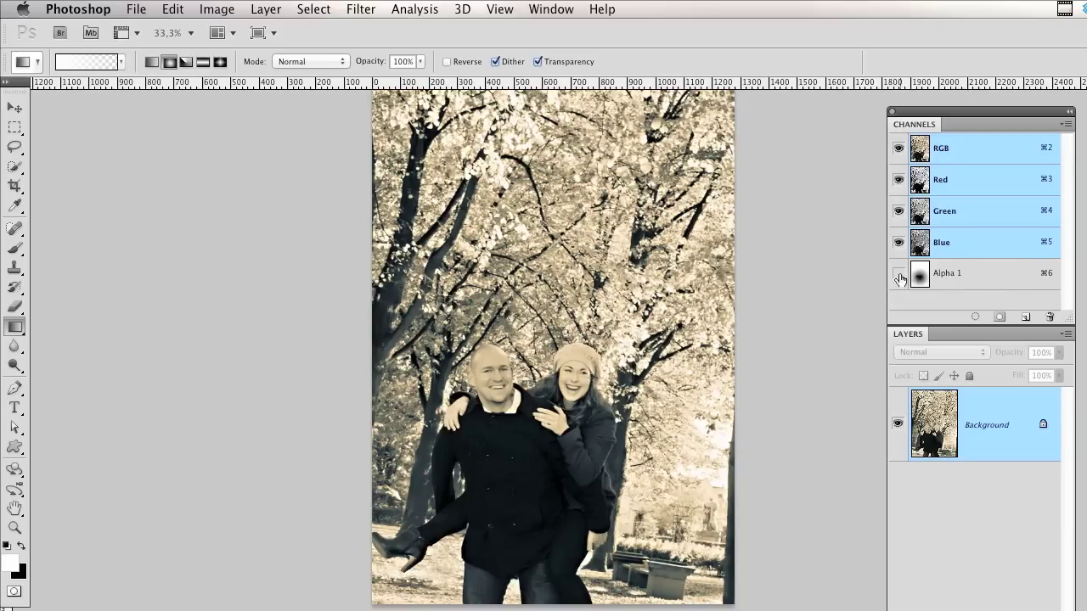
left_click(995, 281)
mouse_move(531, 399)
left_mouse_down()
mouse_move(521, 112)
mouse_move(520, 144)
left_mouse_up()
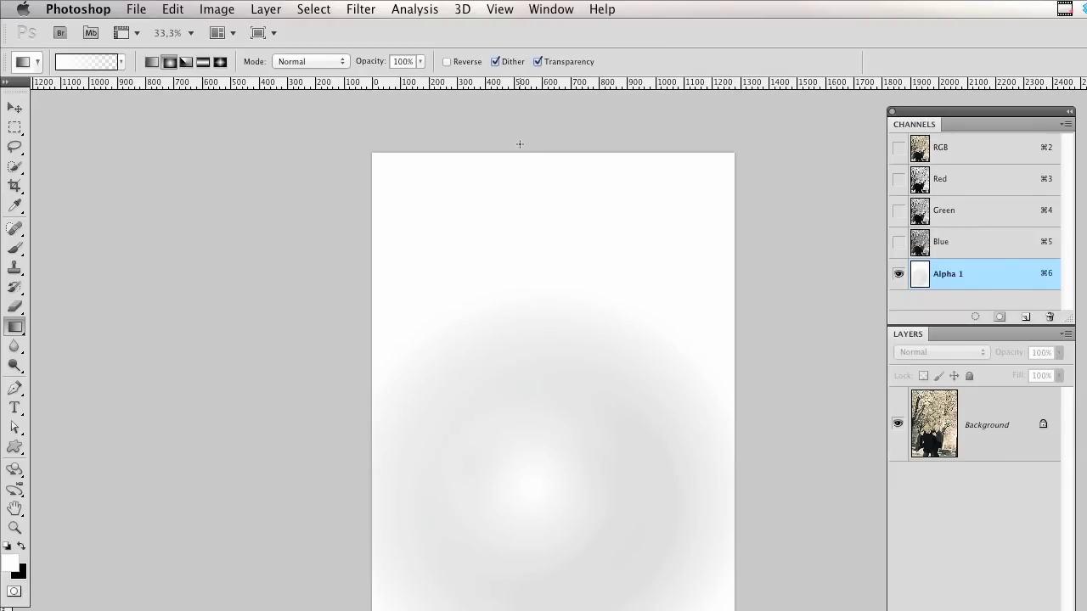
key("super+z")
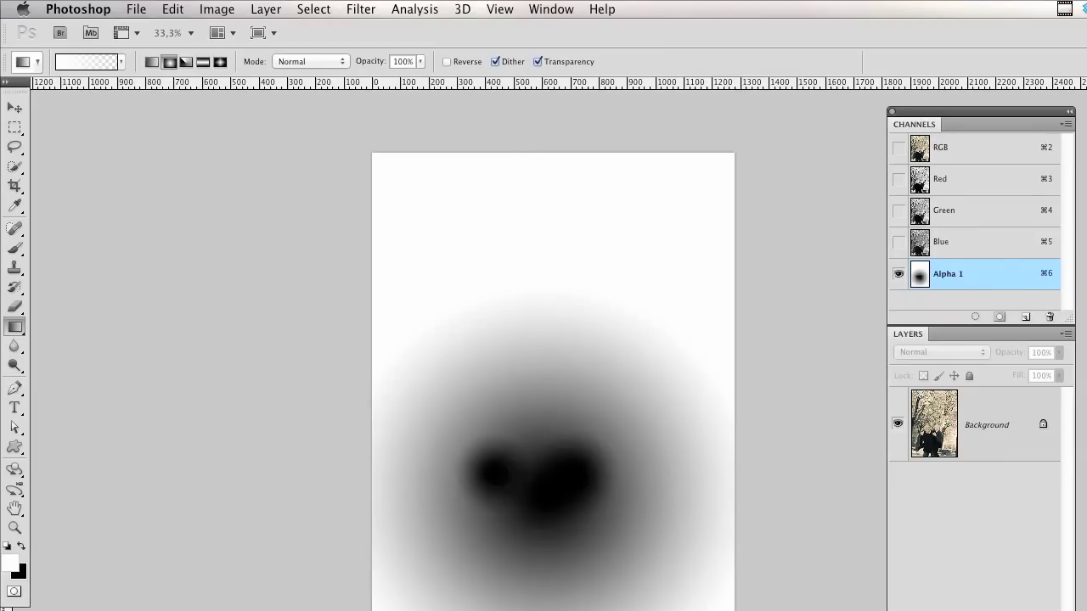
left_click(21, 548)
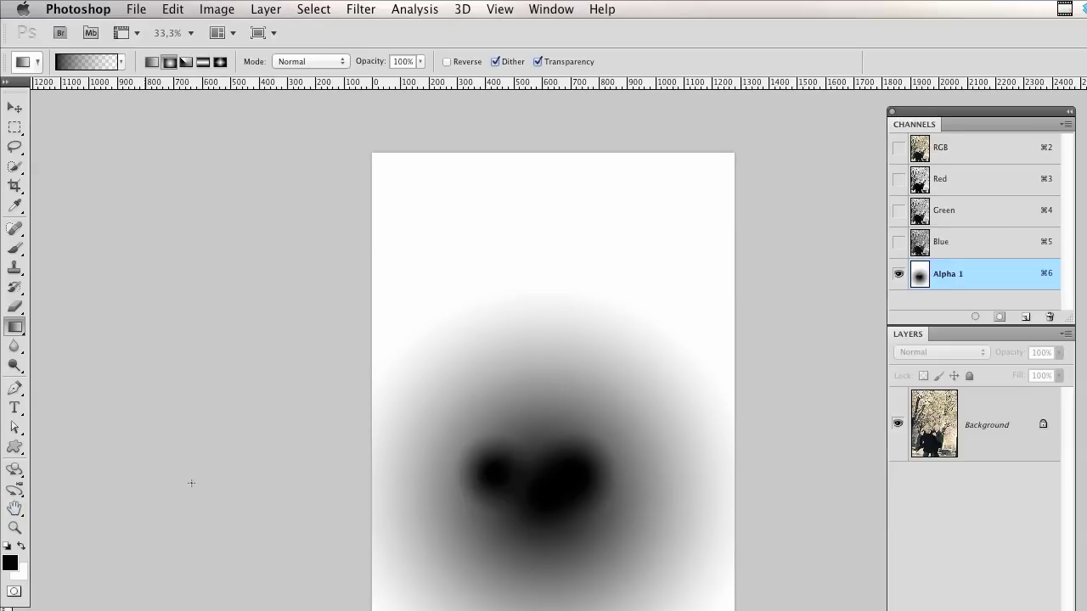
left_click_drag(548, 493, 532, 164)
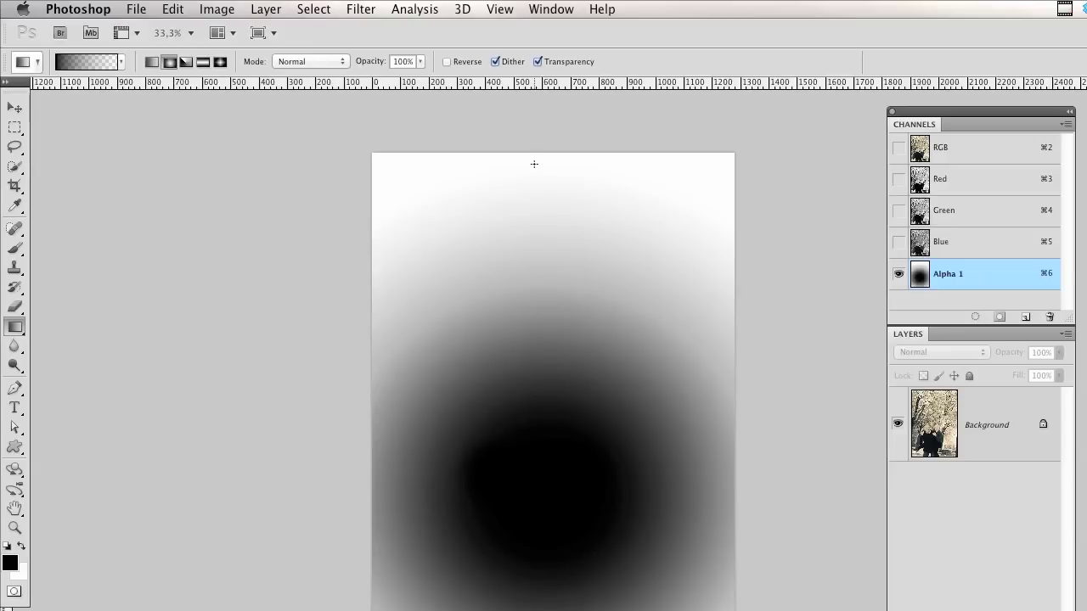
left_click(957, 153)
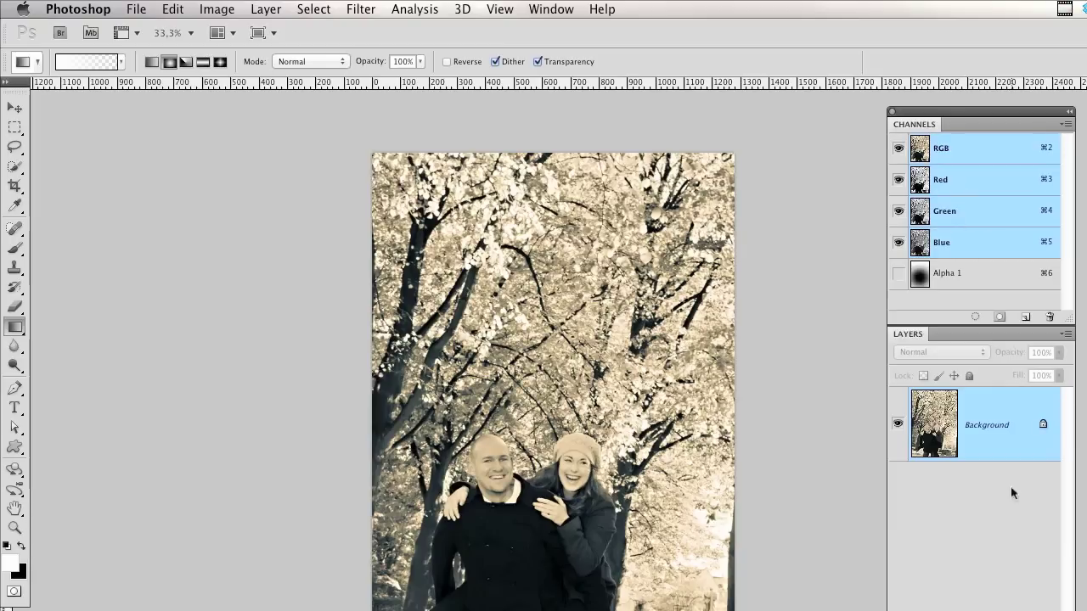
Pan the photo up and left to centre the couple in view.
mouse_move(593, 379)
left_mouse_down()
mouse_move(564, 333)
mouse_move(781, 480)
mouse_move(458, 75)
left_mouse_up()
mouse_move(667, 449)
left_mouse_down()
mouse_move(544, 374)
mouse_move(526, 348)
left_mouse_up()
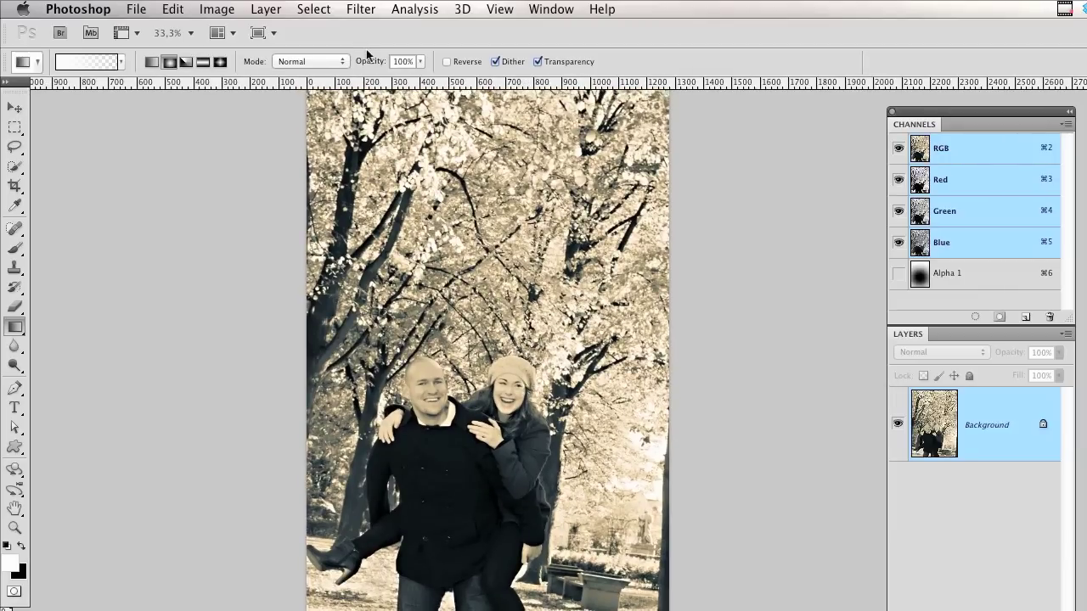
Apply Lens Blur with the uninverted Alpha 1 depth map at radius 48.
left_click(361, 8)
mouse_move(367, 190)
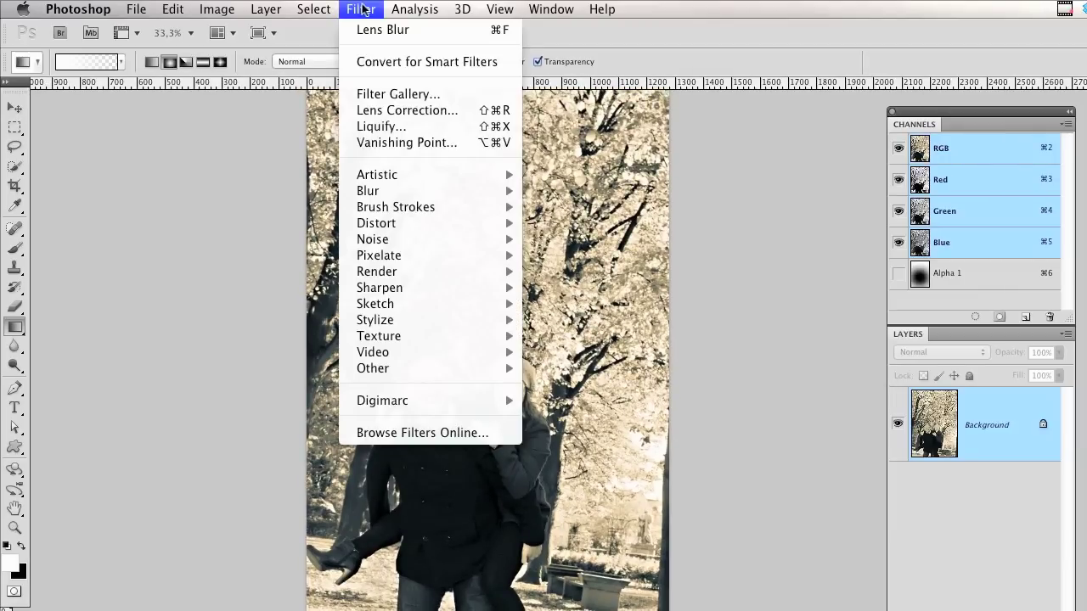
left_click(574, 272)
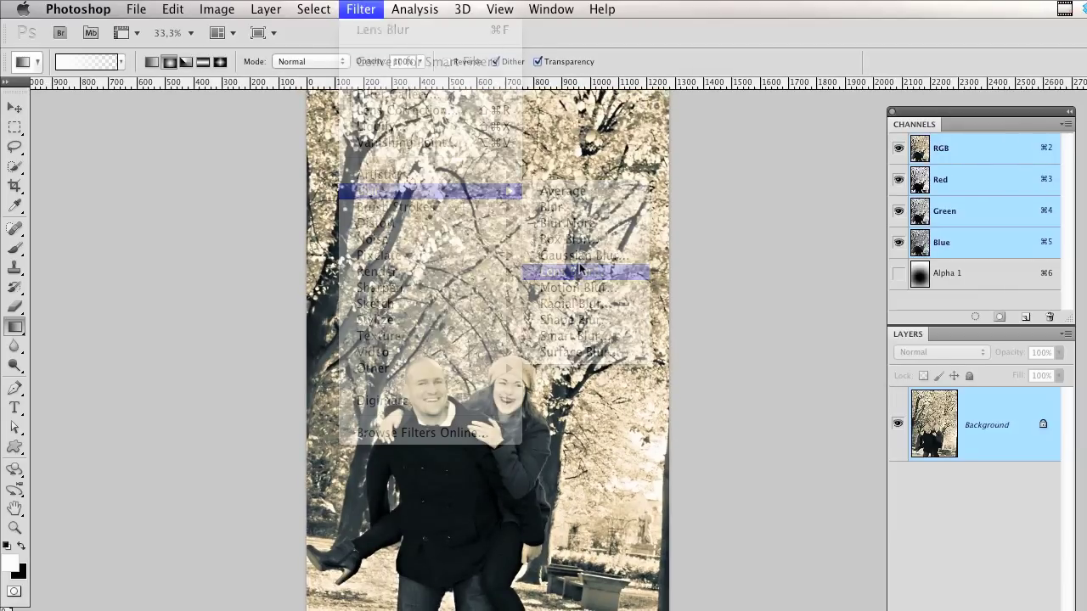
left_click(894, 236)
left_click_drag(946, 317, 958, 319)
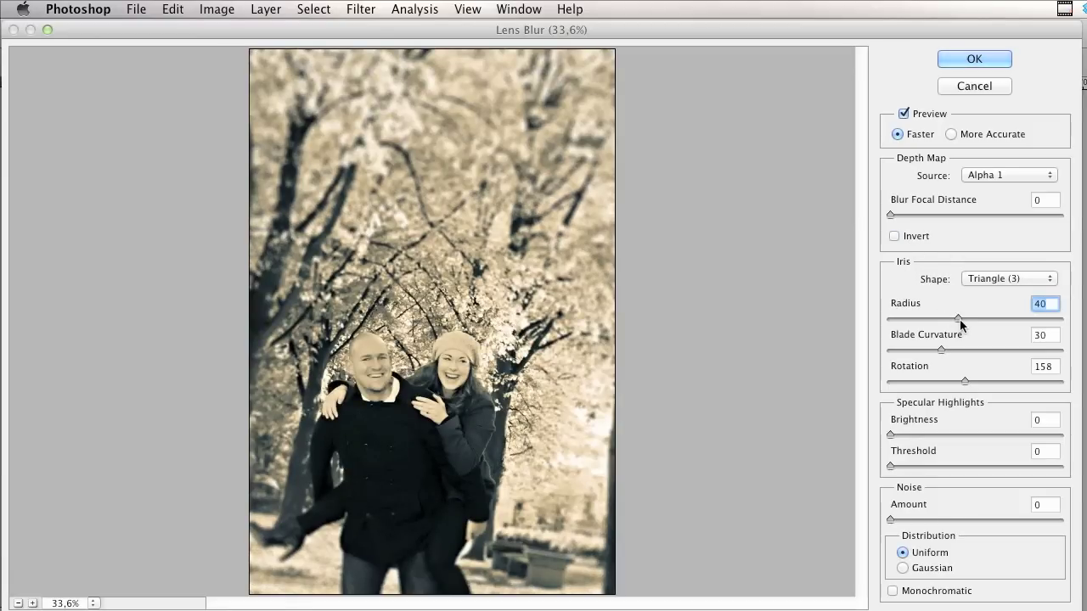
left_click_drag(958, 320, 972, 320)
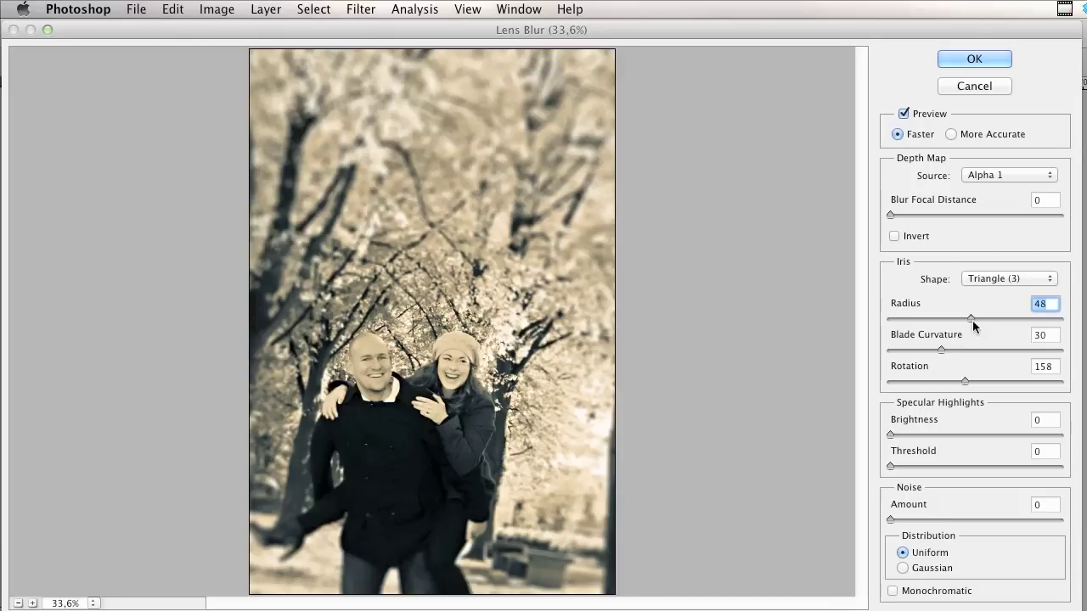
left_click(975, 59)
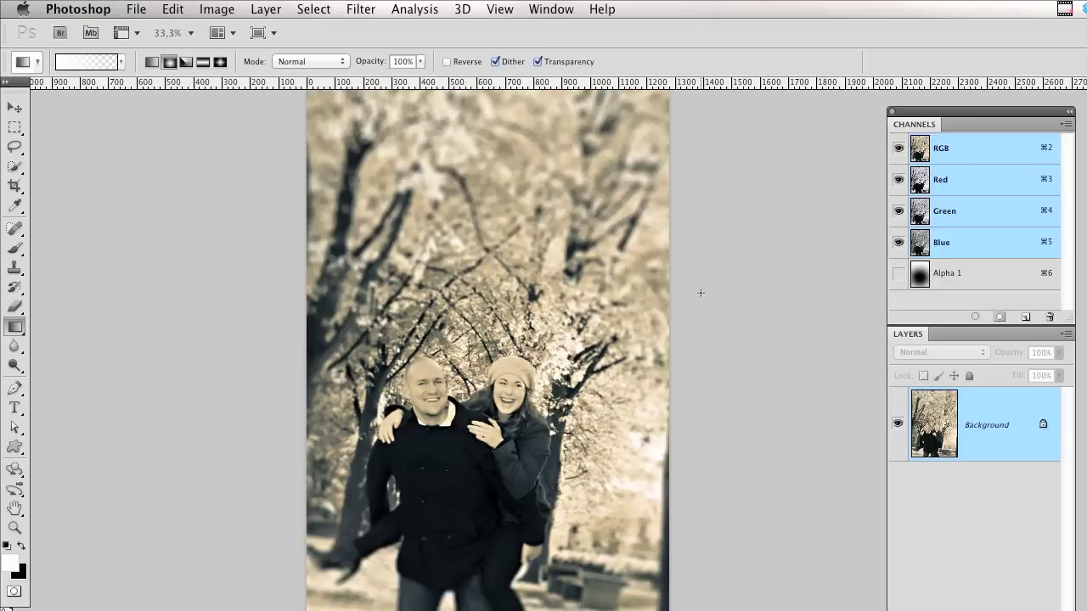
Toggle the Lens Blur off and on twice for a before/after comparison, ending applied.
key("ctrl+z")
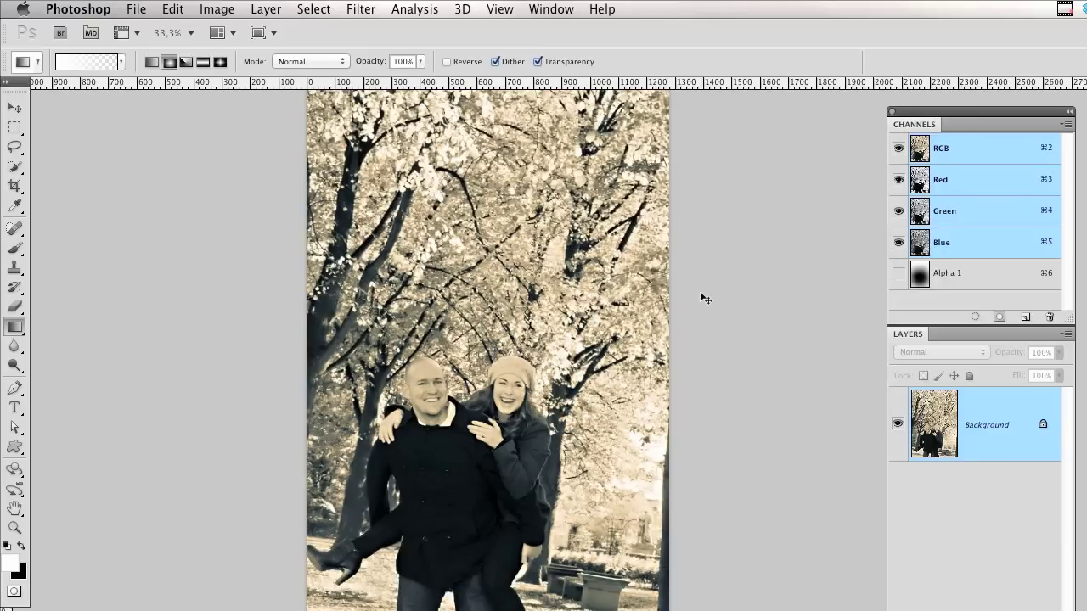
key("ctrl+z")
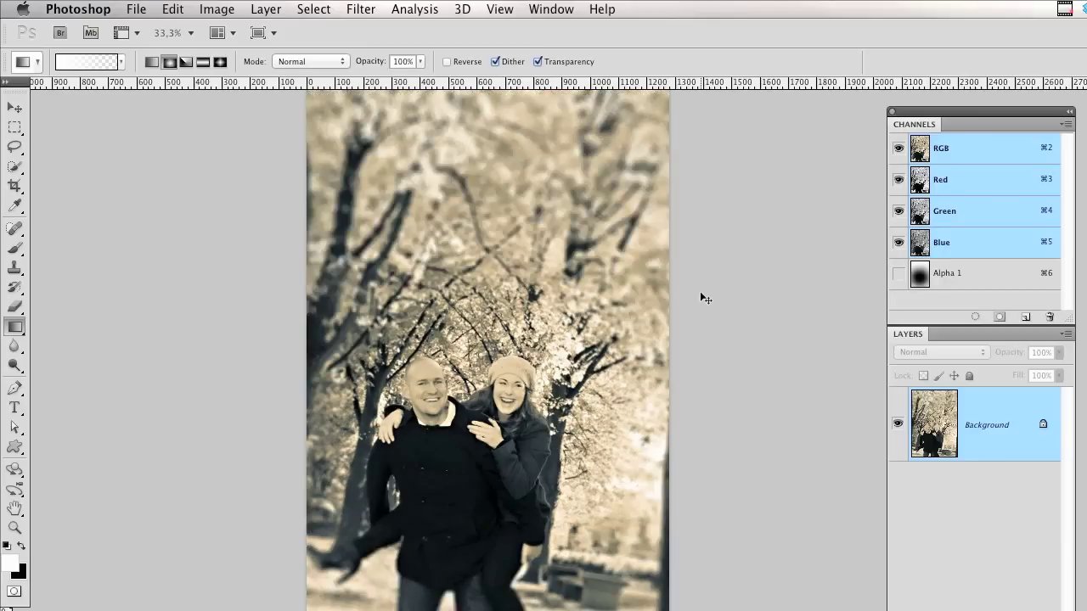
key("ctrl+z")
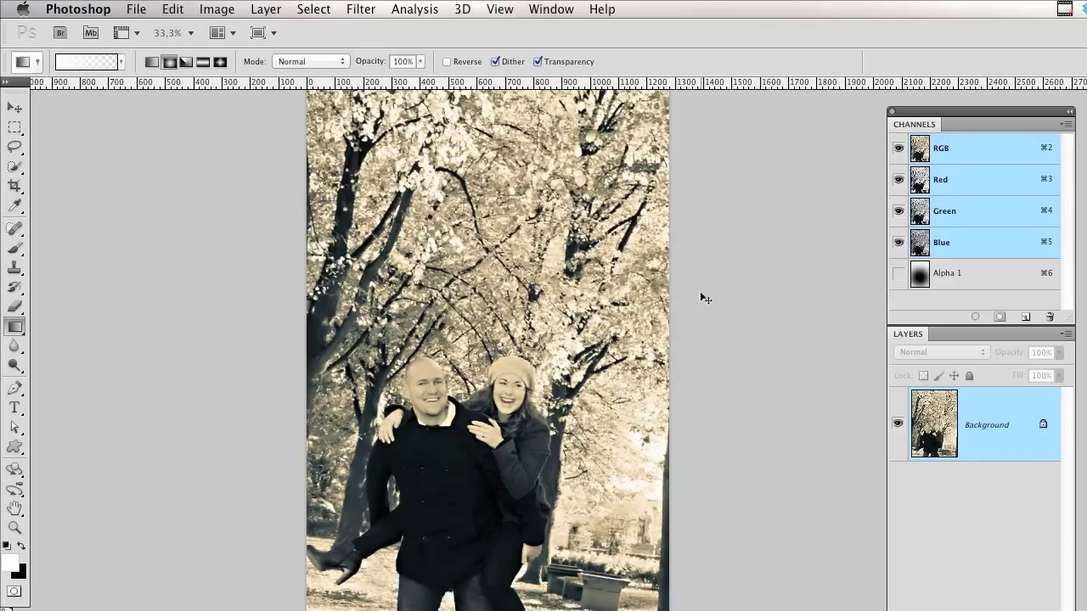
key("ctrl+z")
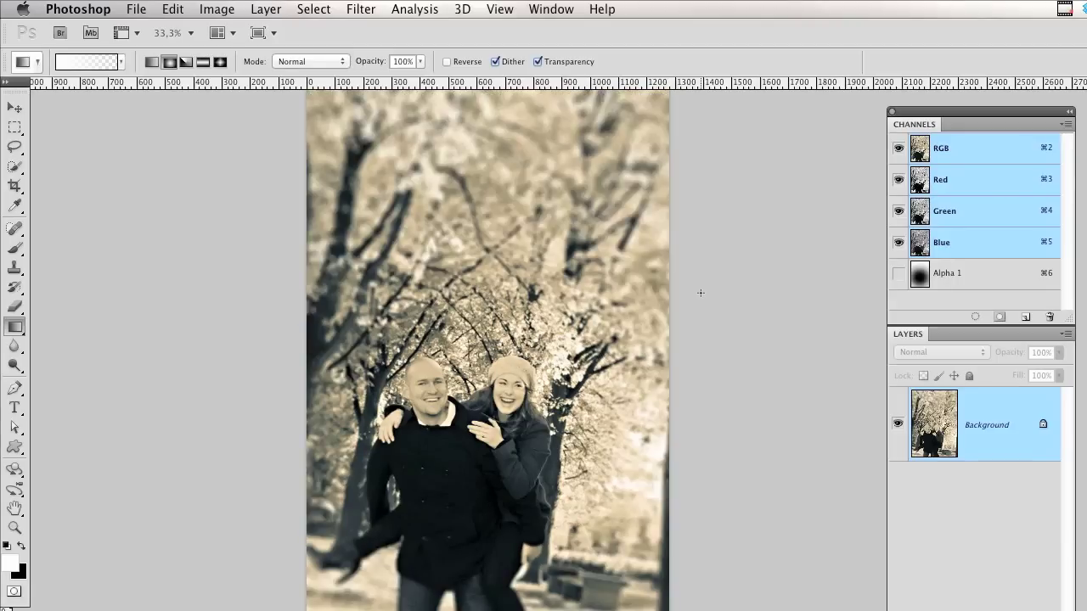